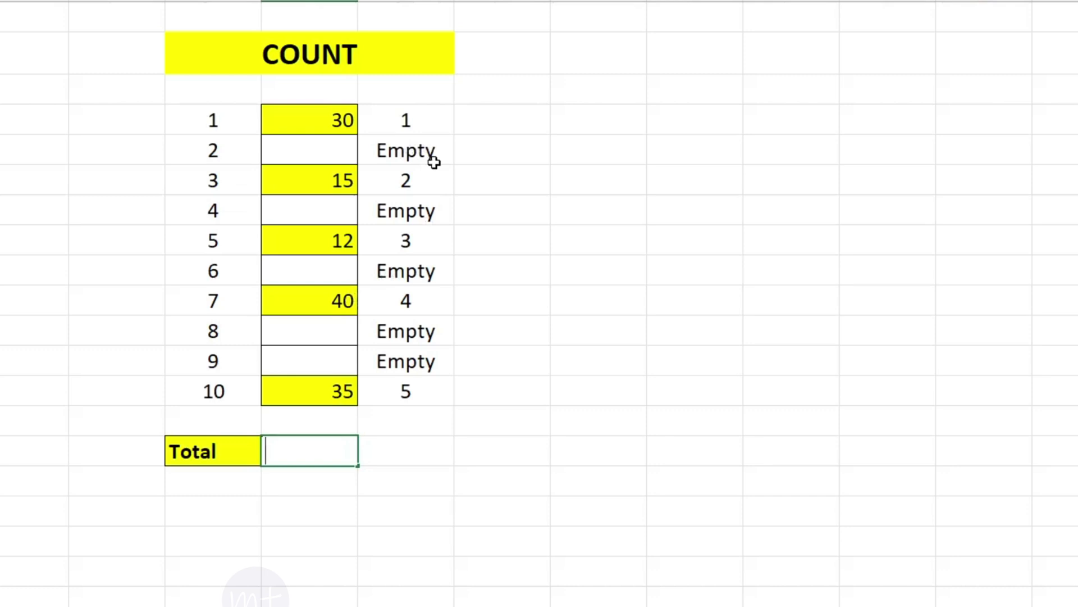
Enter =COUNT(F4:F13) in the COUNT table's Total cell, giving 5.
{"action": "left_click", "coordinate": [447, 152]}
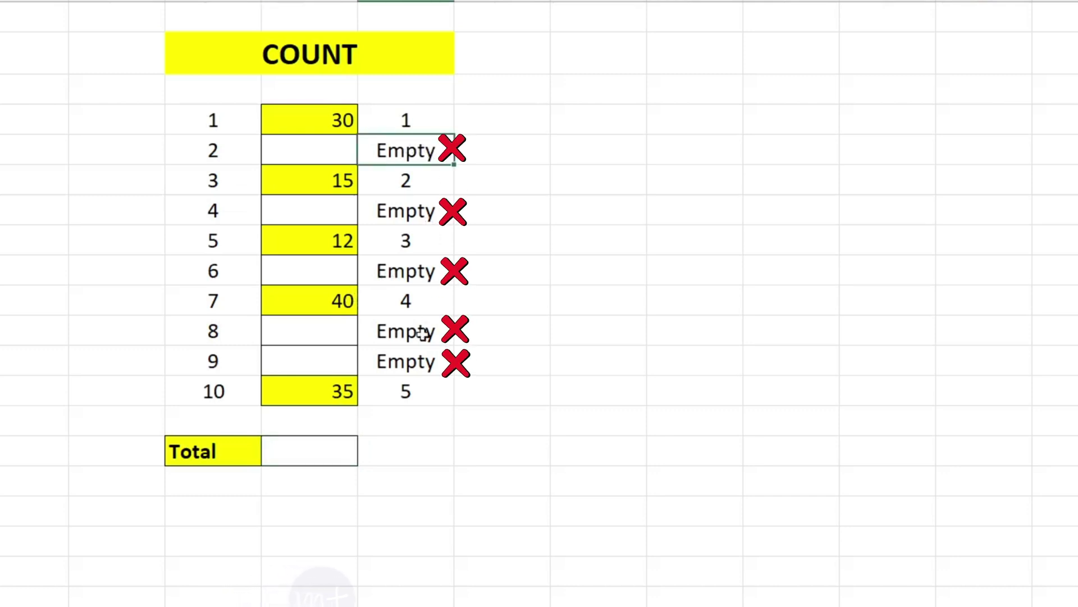
{"action": "left_click", "coordinate": [315, 452]}
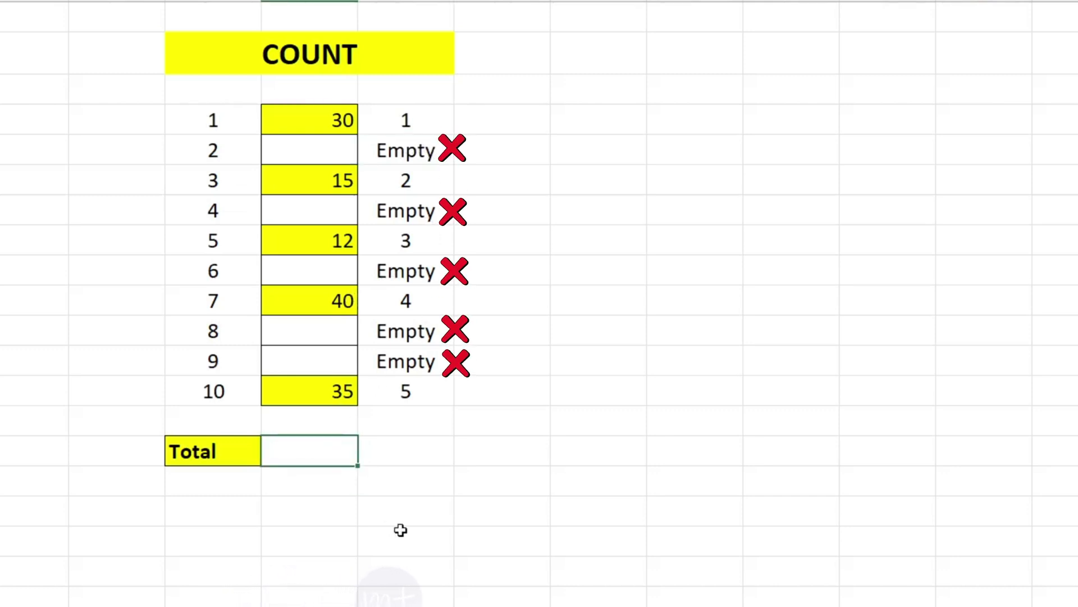
{"action": "type", "text": "=c"}
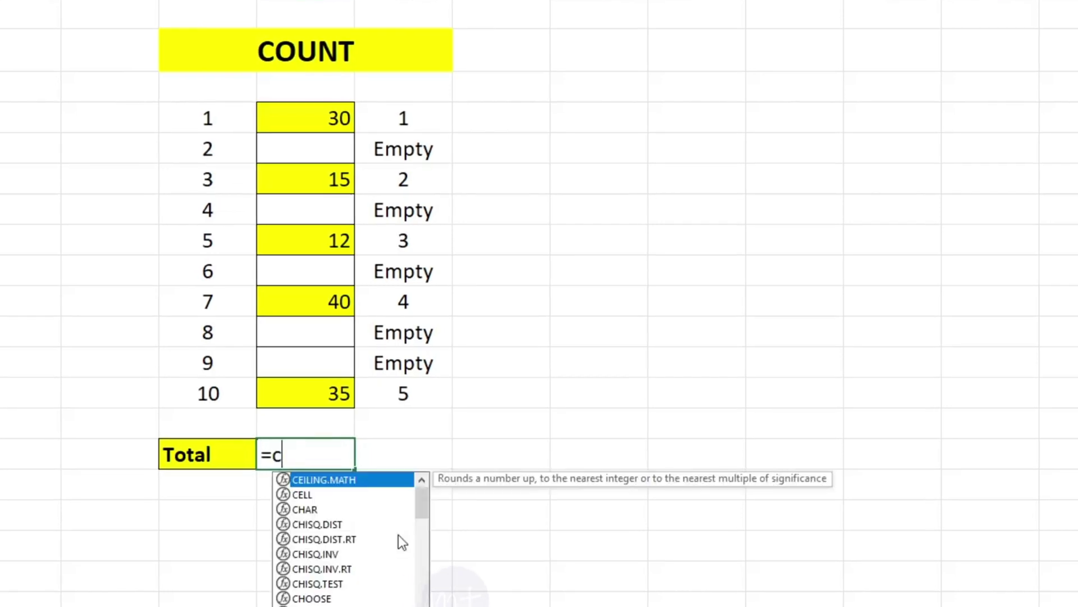
{"action": "type", "text": "ount"}
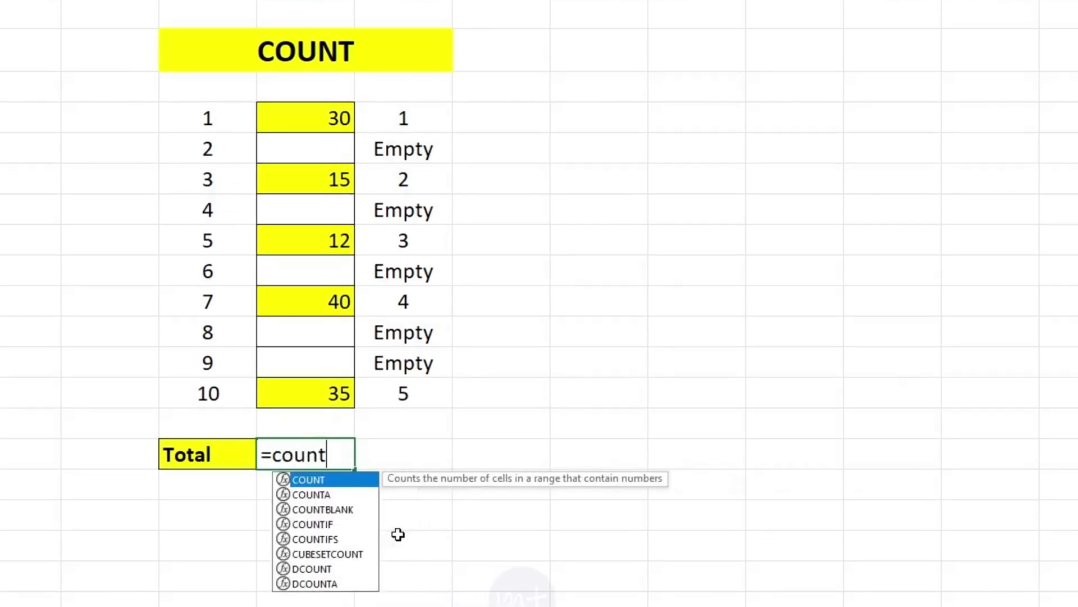
{"action": "key", "text": "Tab"}
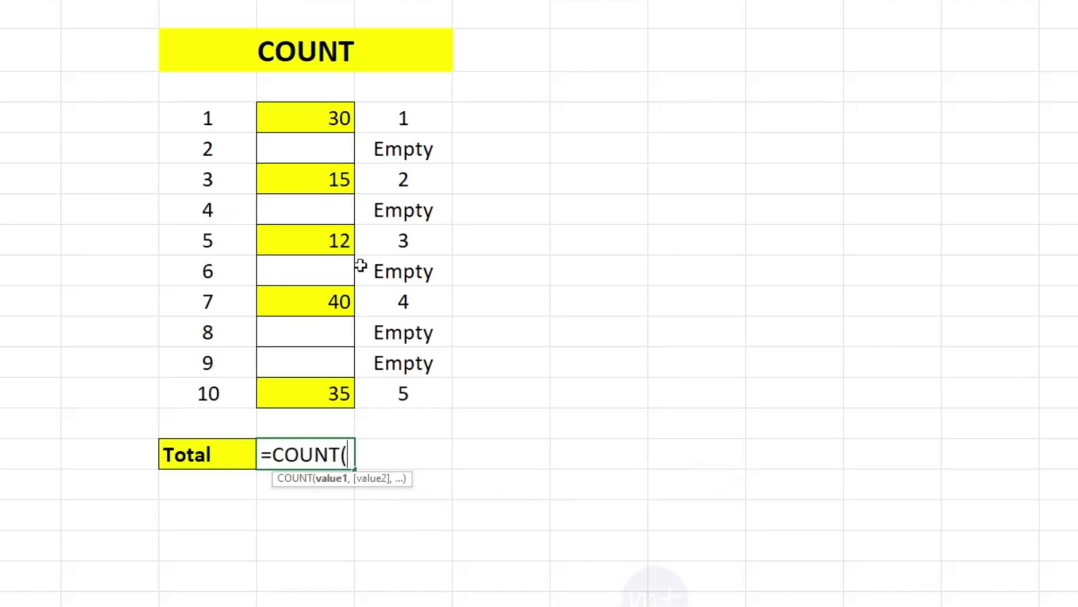
{"action": "left_click_drag", "start_coordinate": [337, 114], "coordinate": [328, 388]}
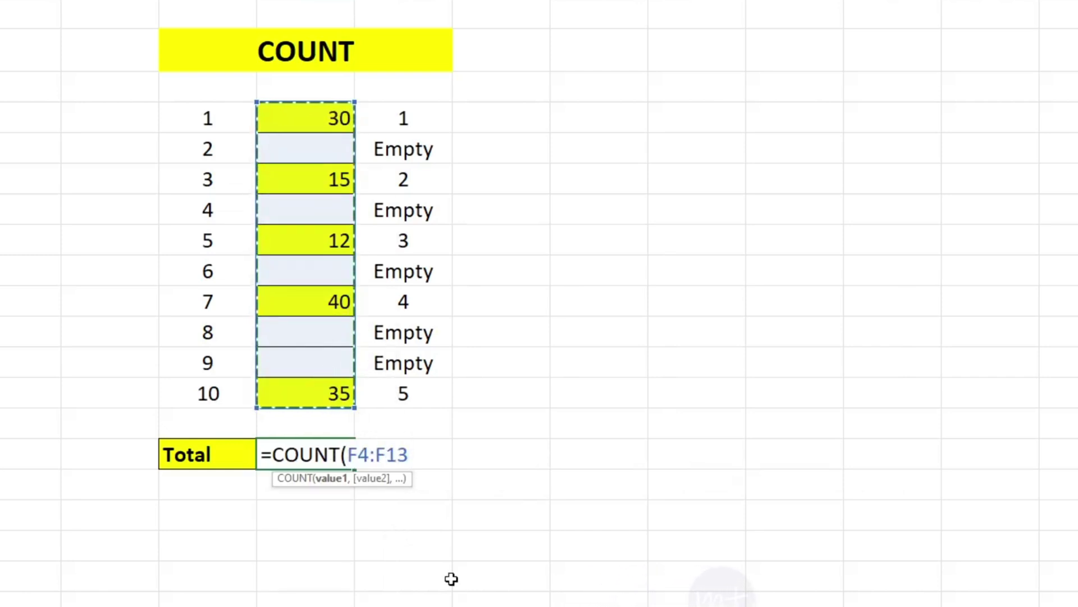
{"action": "type", "text": ")"}
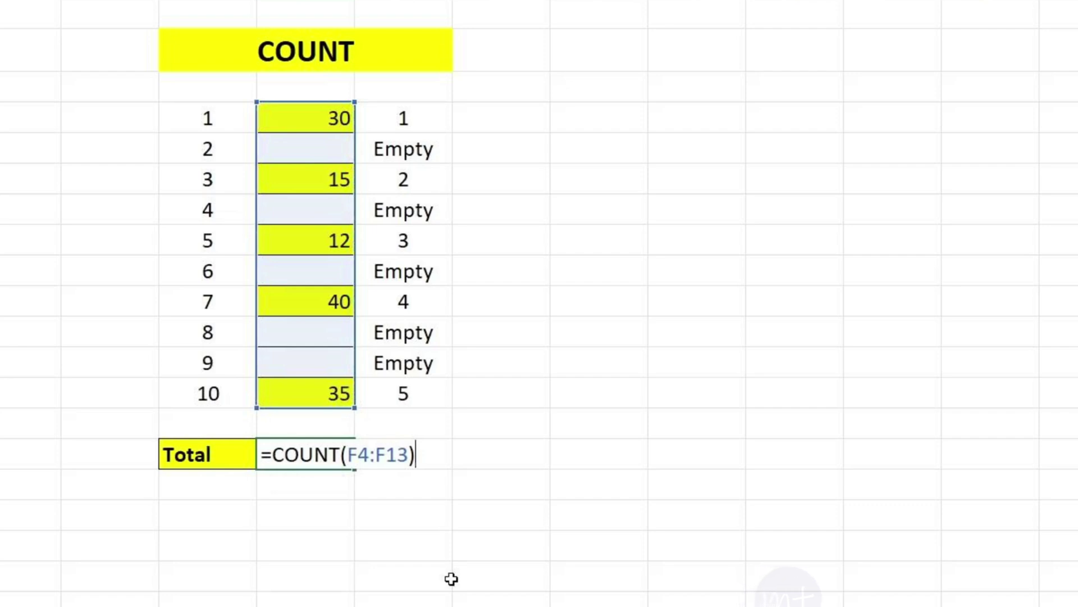
{"action": "key", "text": "Return"}
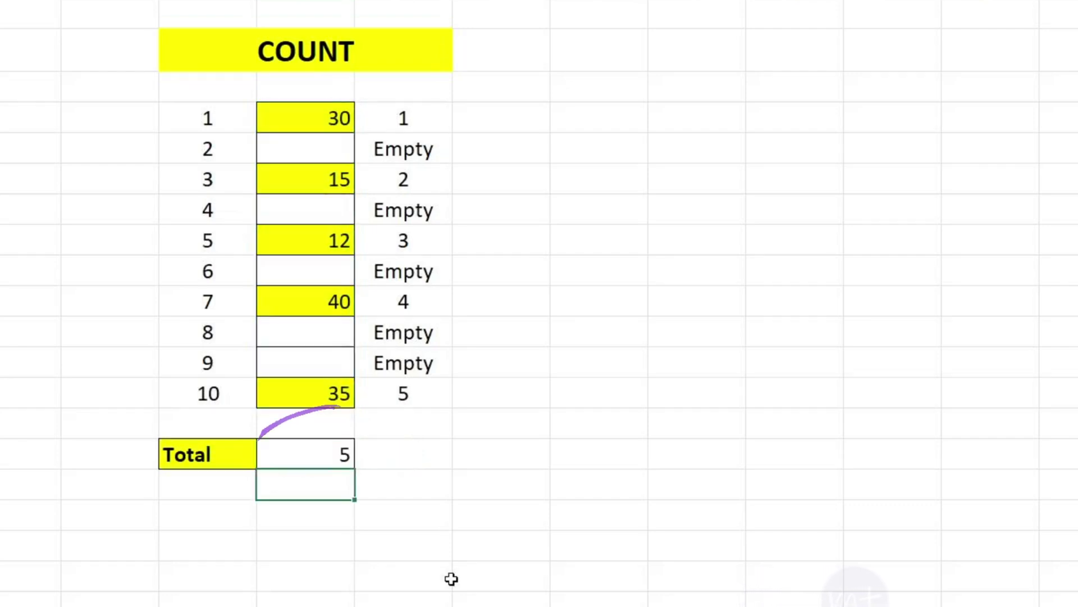
{"action": "left_click", "coordinate": [448, 510]}
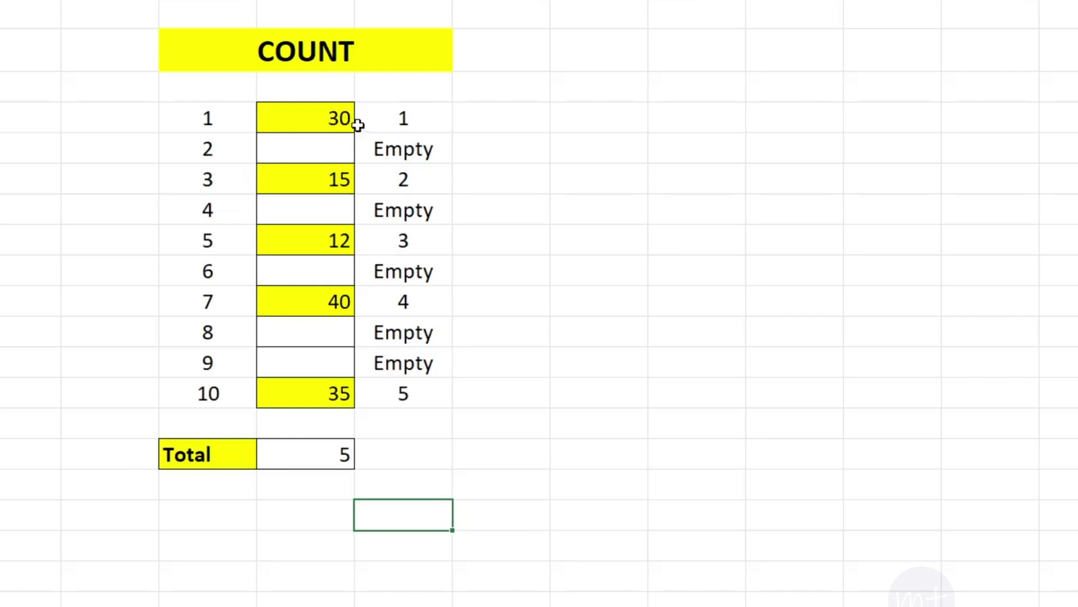
Point out the five counted numeric cells: 30, 15, 12, 40 and 35.
{"action": "left_click", "coordinate": [337, 115]}
{"action": "left_click", "coordinate": [324, 181]}
{"action": "left_click", "coordinate": [314, 244]}
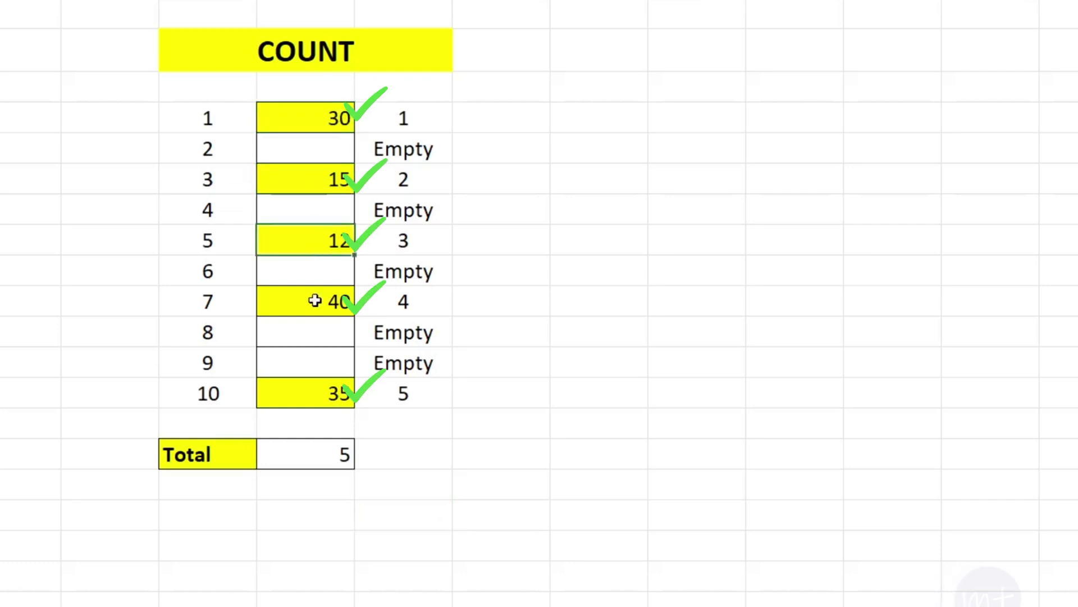
{"action": "left_click", "coordinate": [313, 301]}
{"action": "left_click", "coordinate": [325, 391]}
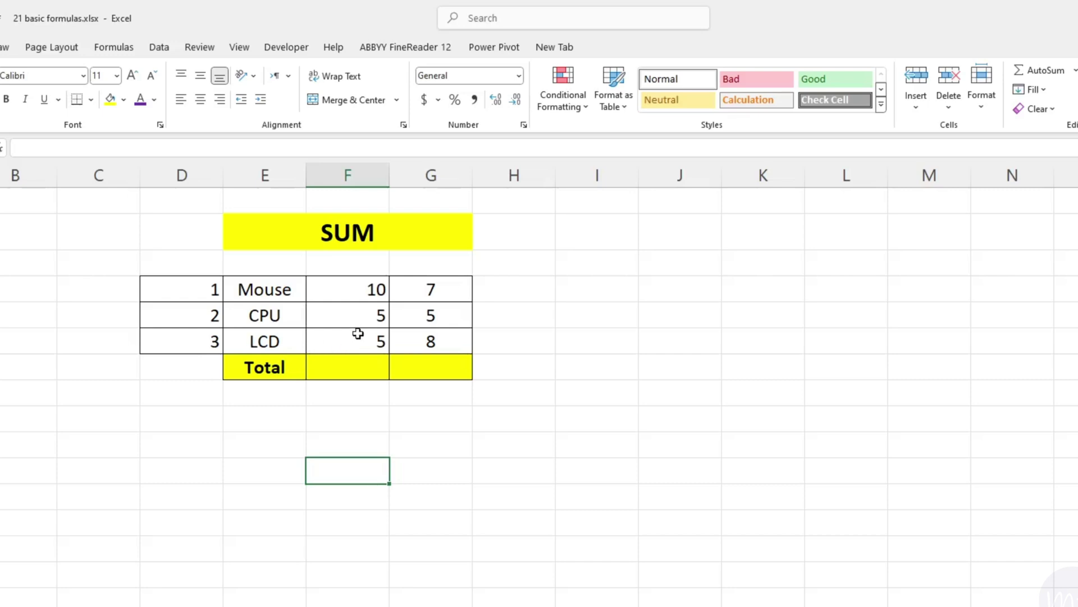
Enter a SUM of the Mouse, CPU and LCD quantities in column F's Total cell.
{"action": "left_click", "coordinate": [358, 362]}
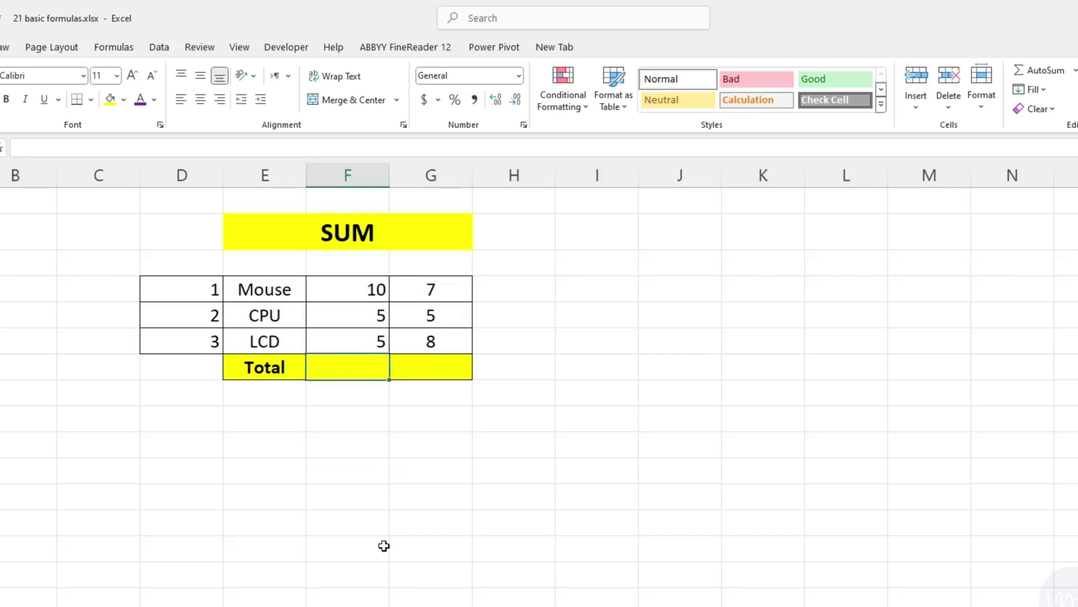
{"action": "type", "text": "="}
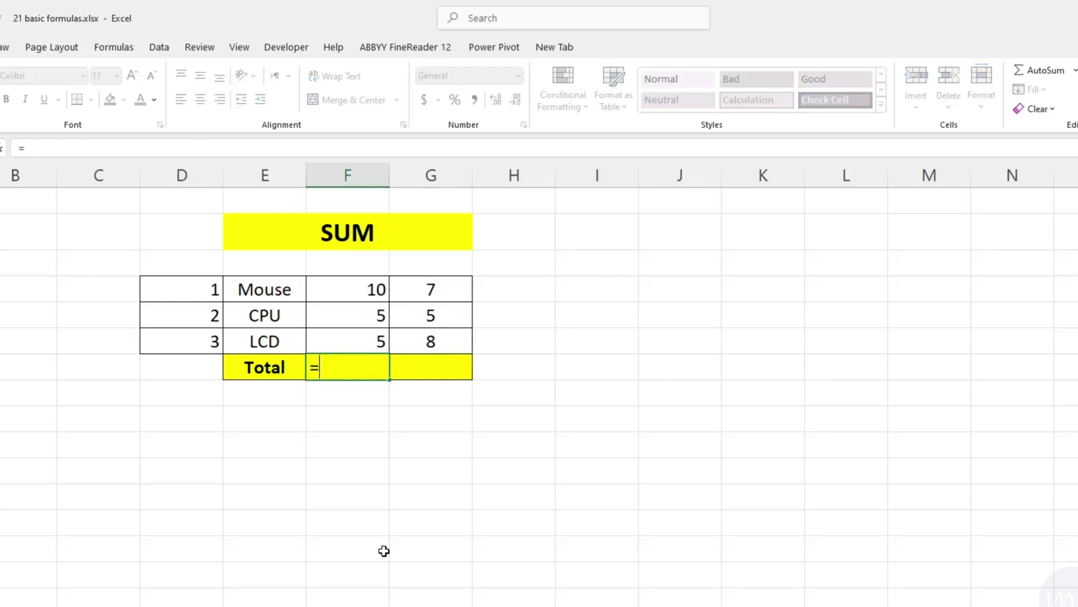
{"action": "type", "text": "sum"}
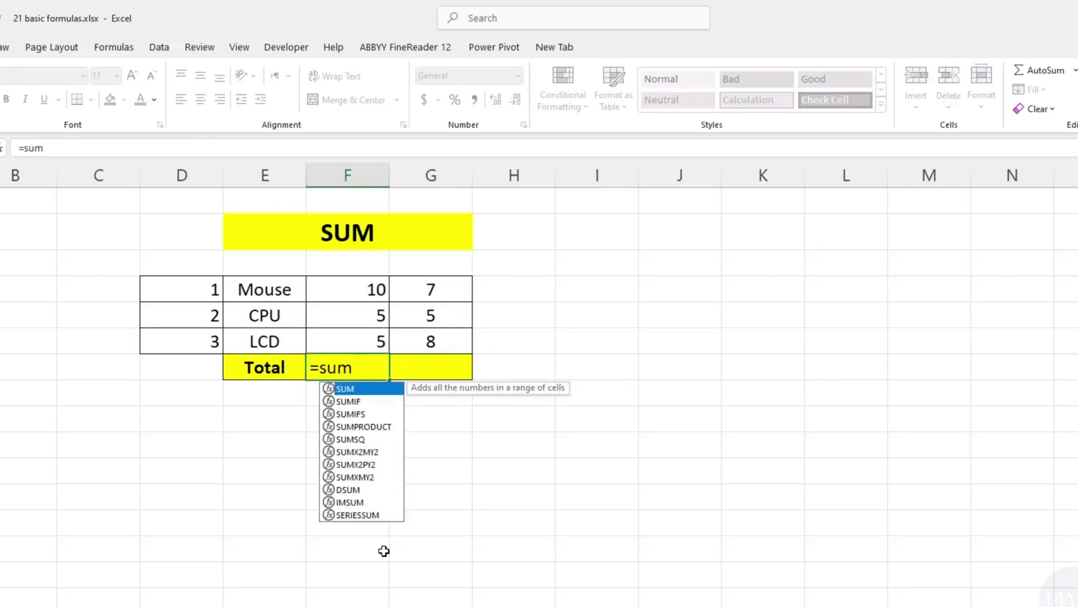
{"action": "key", "text": "Tab"}
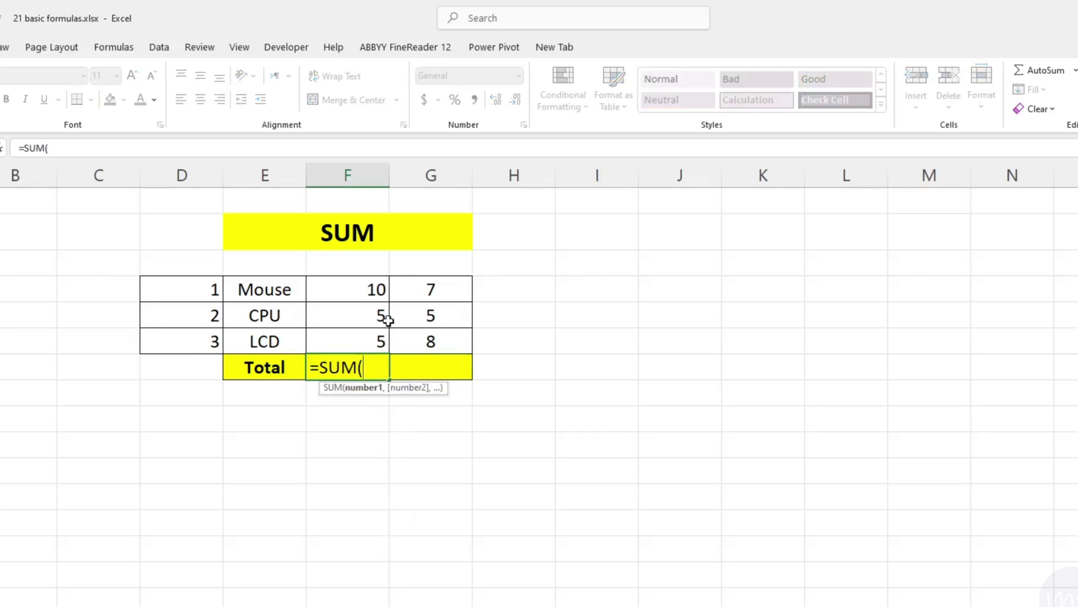
{"action": "left_click_drag", "start_coordinate": [379, 290], "coordinate": [381, 341]}
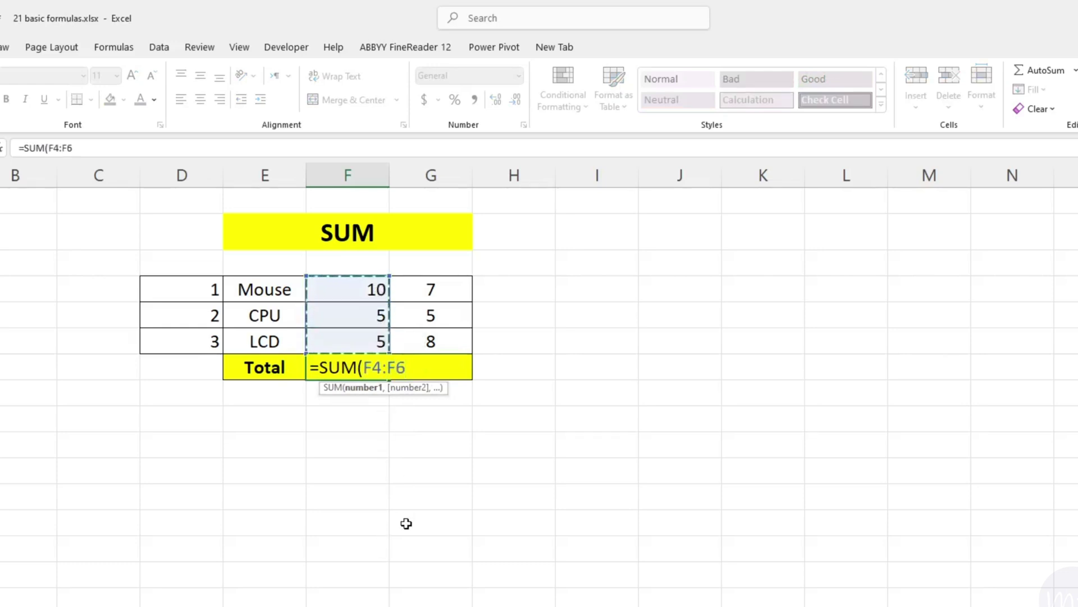
{"action": "type", "text": ")"}
{"action": "key", "text": "Return"}
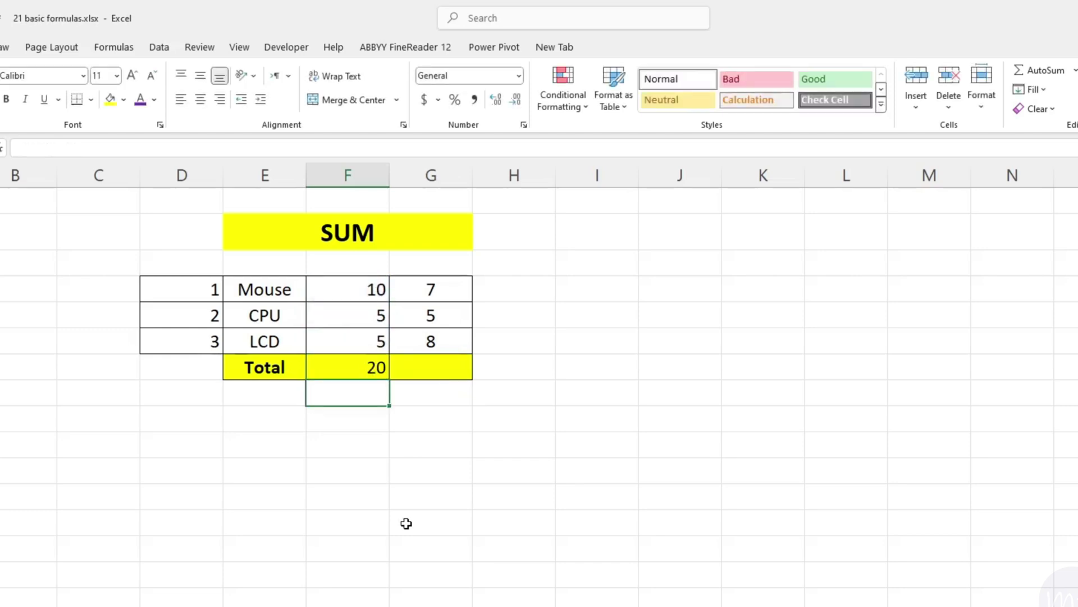
{"action": "left_click", "coordinate": [405, 523]}
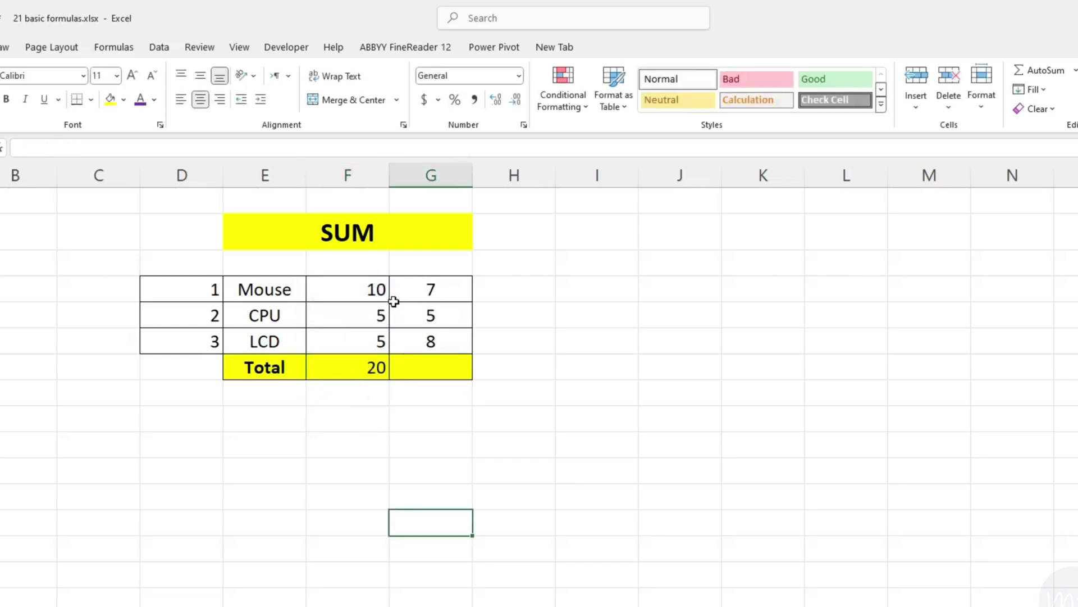
Insert an AutoSum with Alt+= in G7, the second column's Total cell.
{"action": "left_click", "coordinate": [418, 366]}
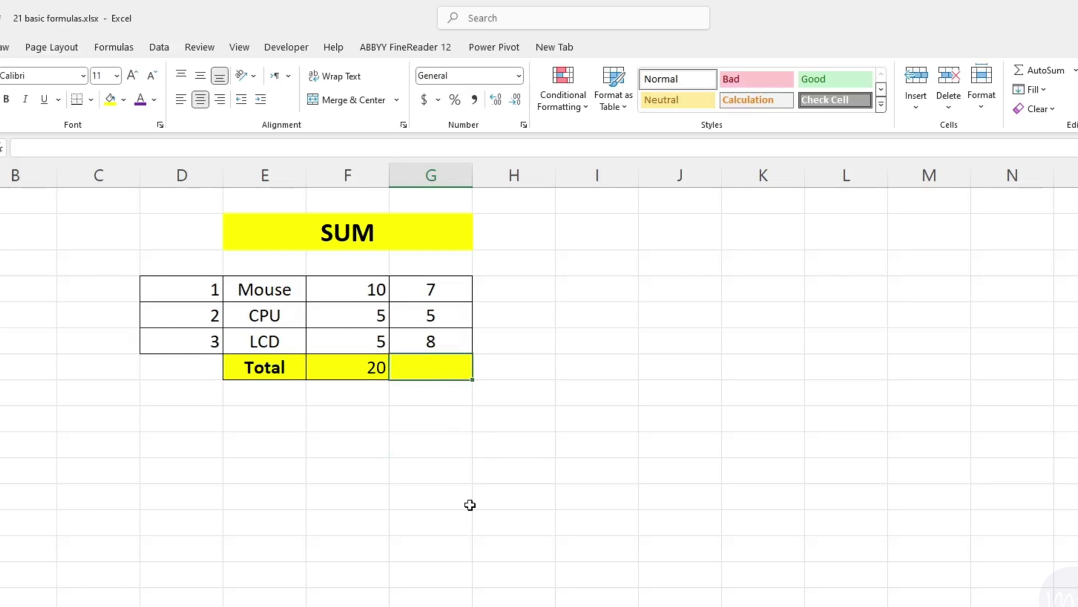
{"action": "left_click", "coordinate": [458, 445]}
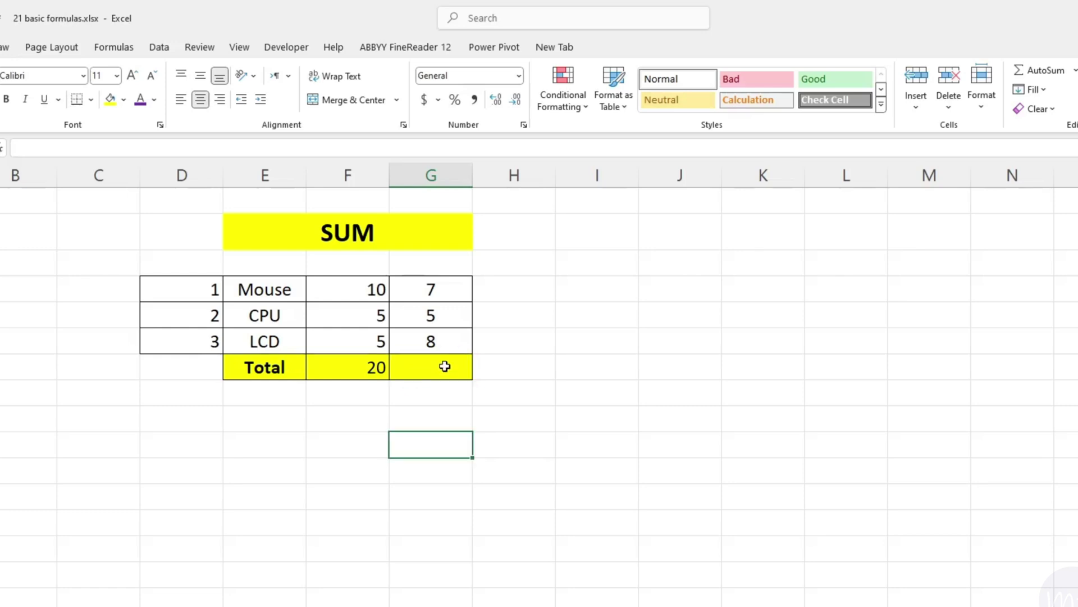
{"action": "left_click", "coordinate": [445, 371]}
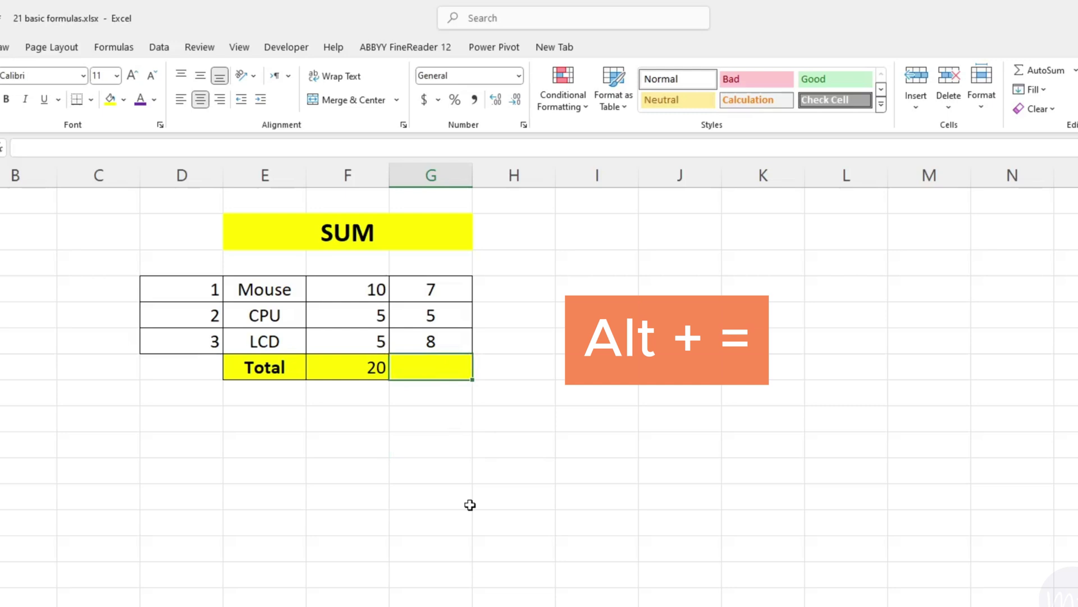
{"action": "key", "text": "alt+equal"}
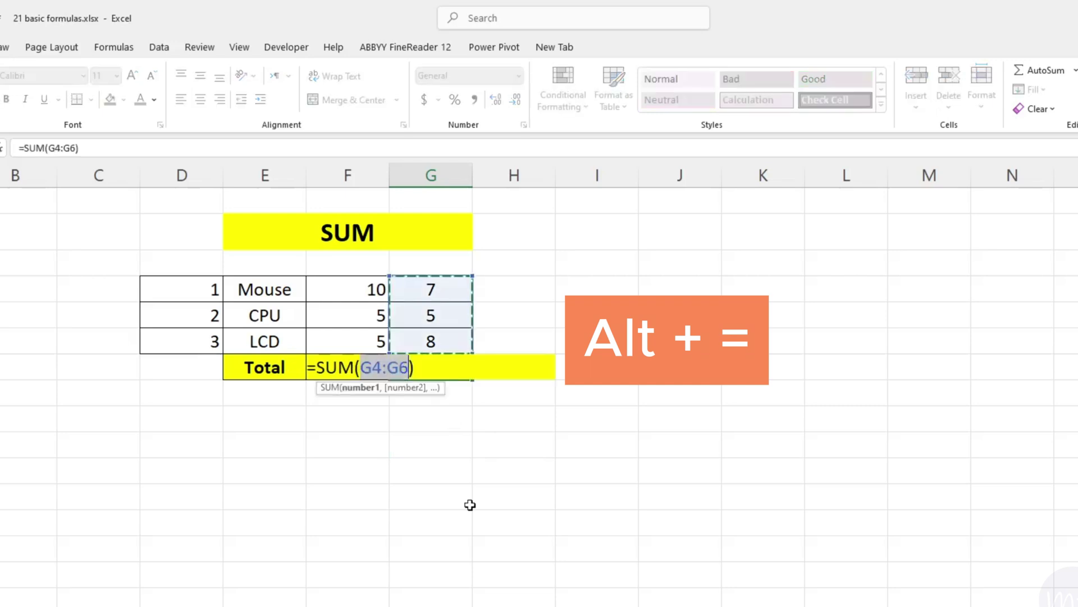
{"action": "key", "text": "Return"}
{"action": "left_click", "coordinate": [470, 505]}
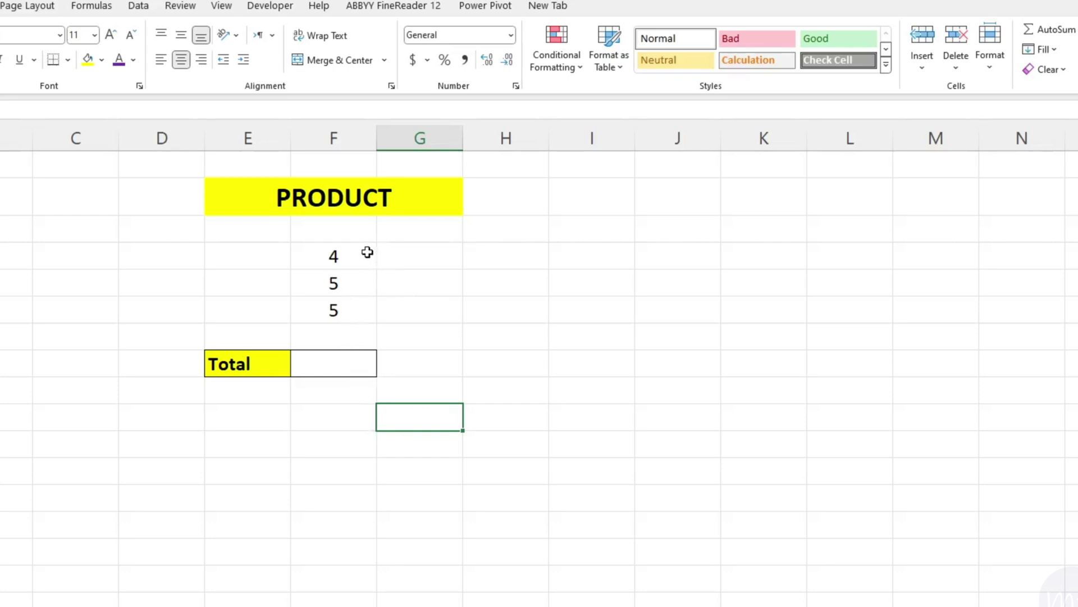
Enter =PRODUCT(F4:F6) in Total cell F8, multiplying 4, 5 and 5.
{"action": "left_click_drag", "start_coordinate": [368, 252], "coordinate": [360, 311]}
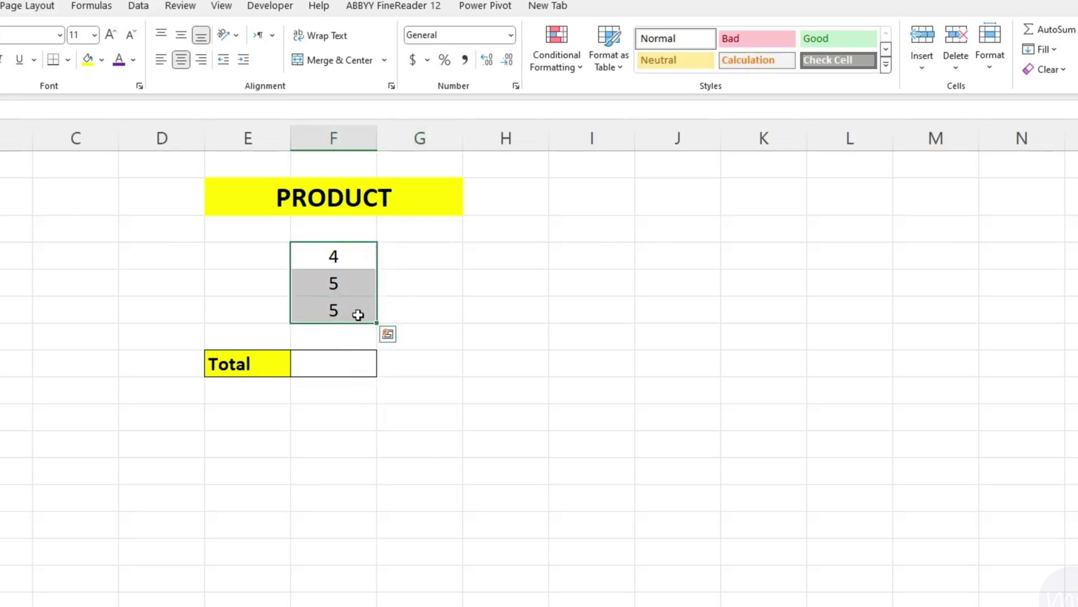
{"action": "left_click", "coordinate": [353, 332]}
{"action": "left_click", "coordinate": [359, 357]}
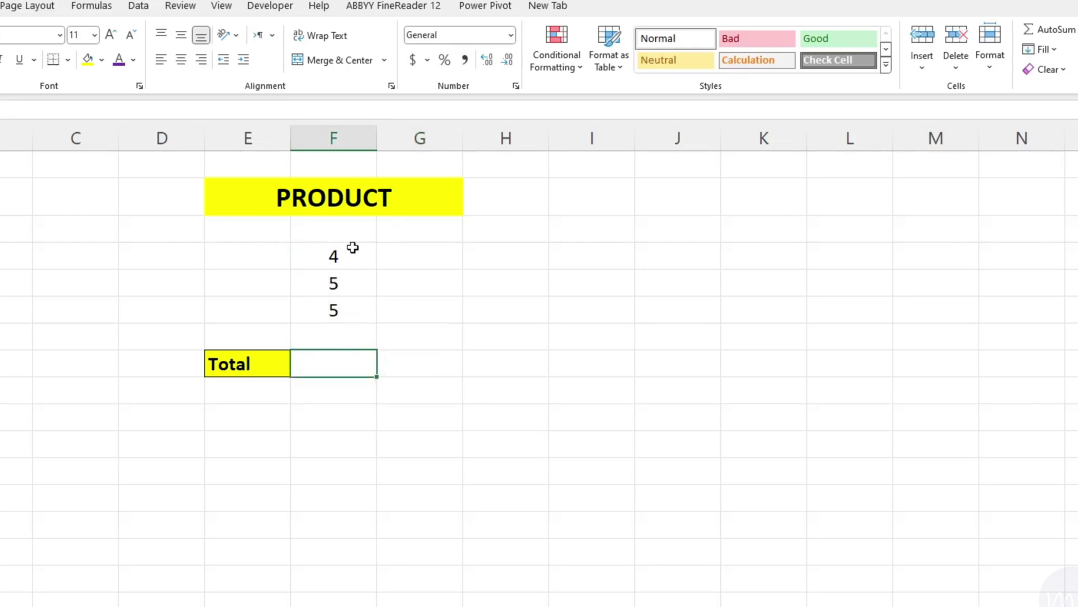
{"action": "left_click", "coordinate": [360, 212]}
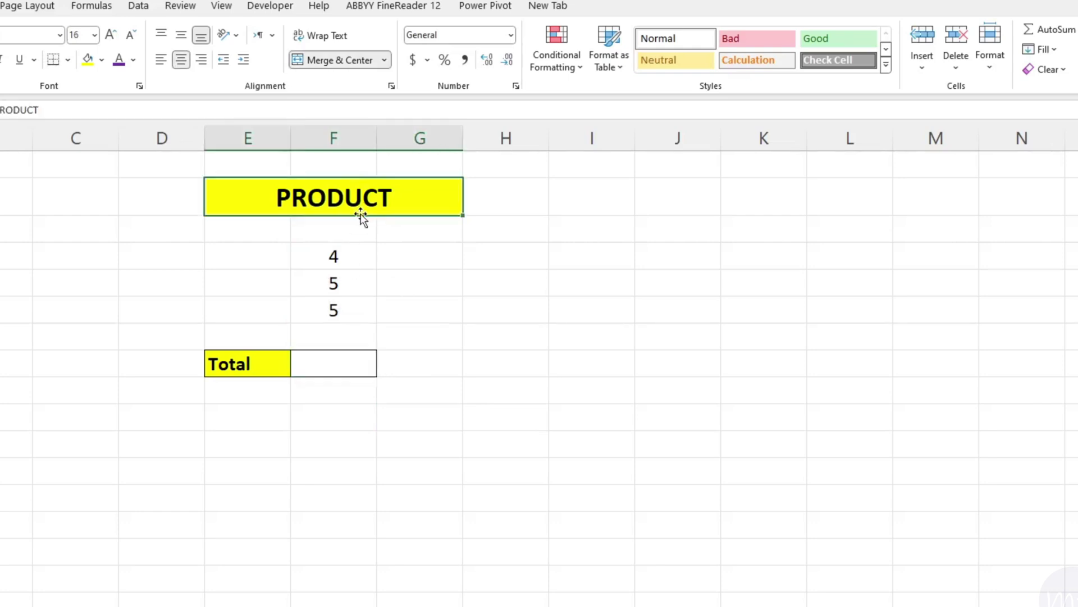
{"action": "left_click", "coordinate": [327, 366]}
{"action": "type", "text": "="}
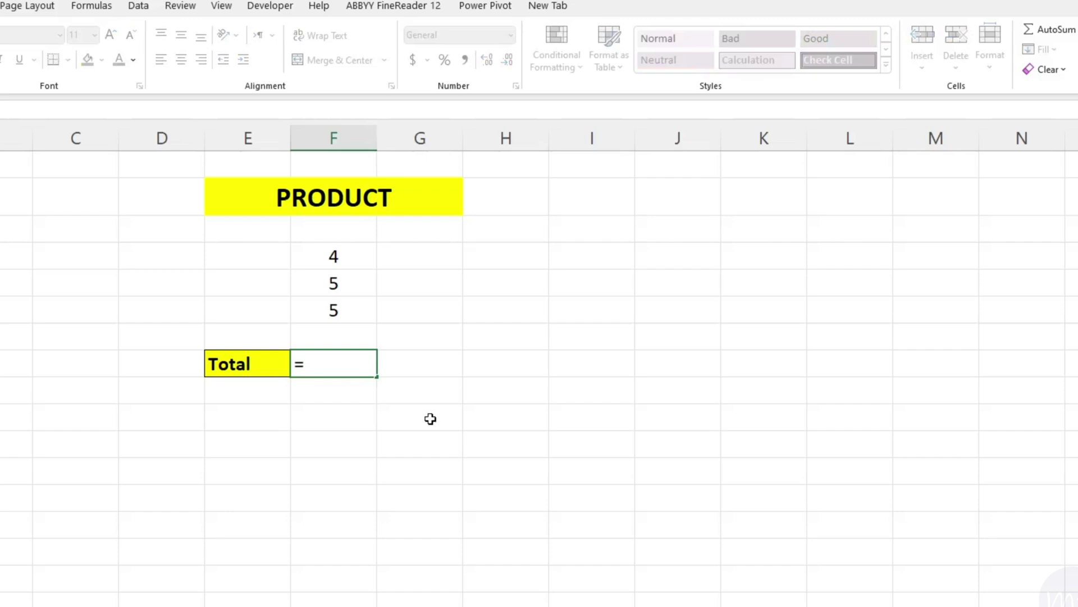
{"action": "type", "text": "product"}
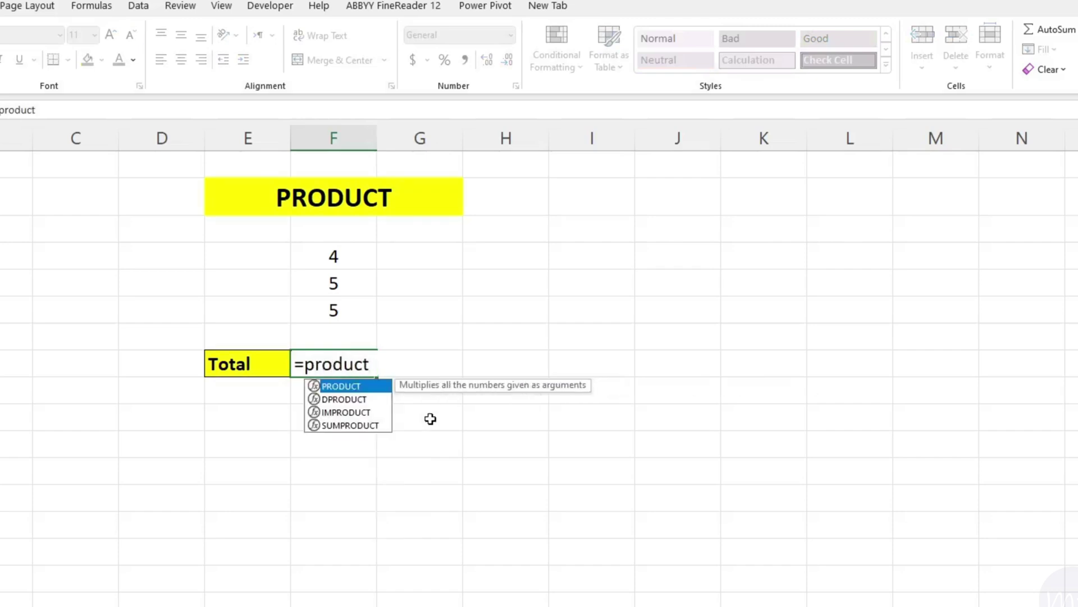
{"action": "key", "text": "Tab"}
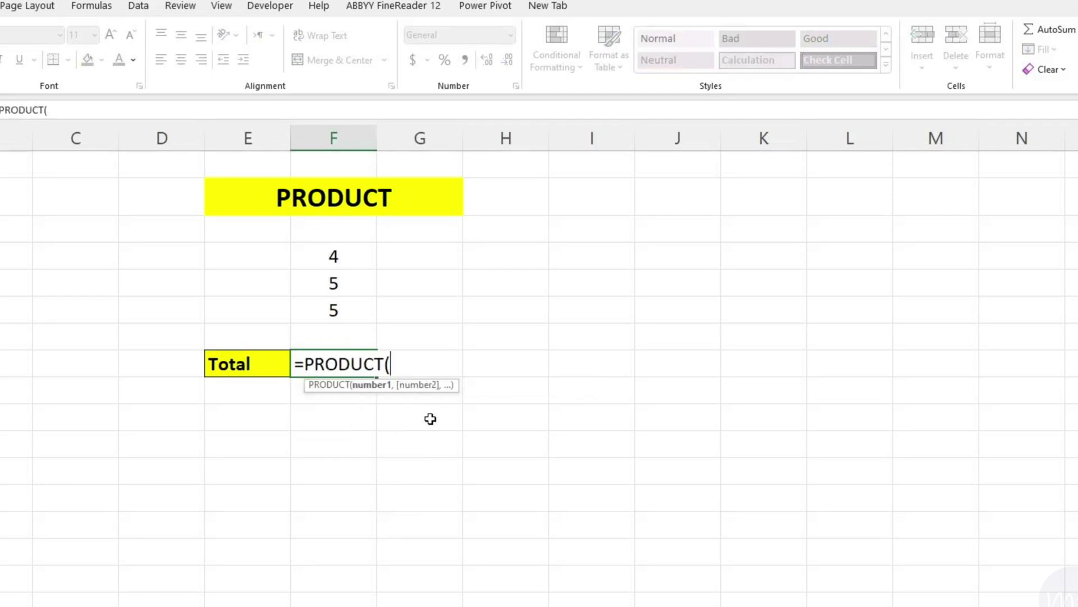
{"action": "left_click_drag", "start_coordinate": [354, 254], "coordinate": [354, 312]}
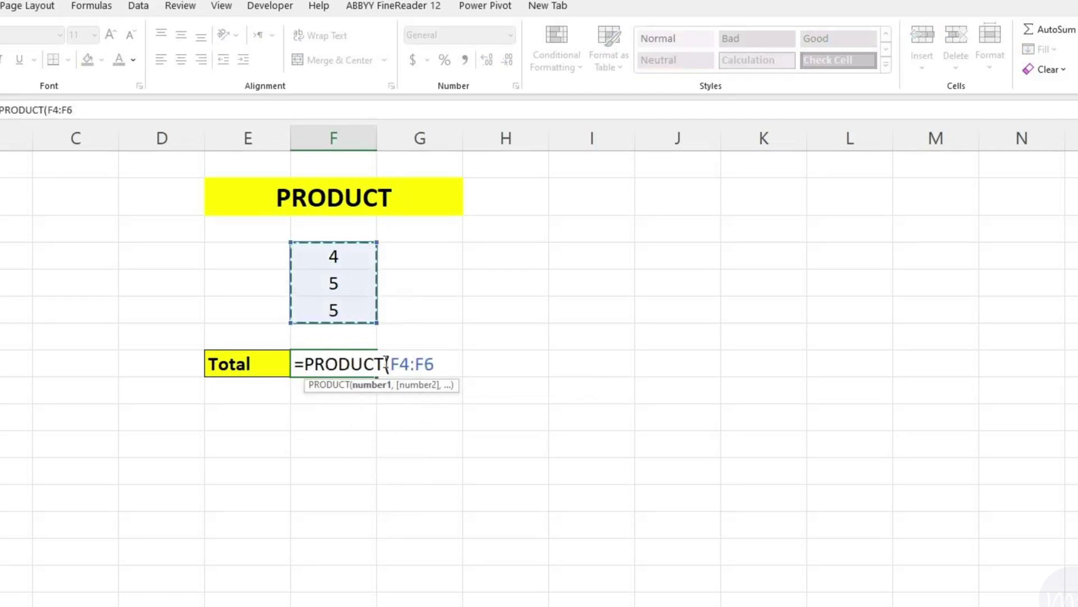
{"action": "type", "text": ")"}
{"action": "key", "text": "Return"}
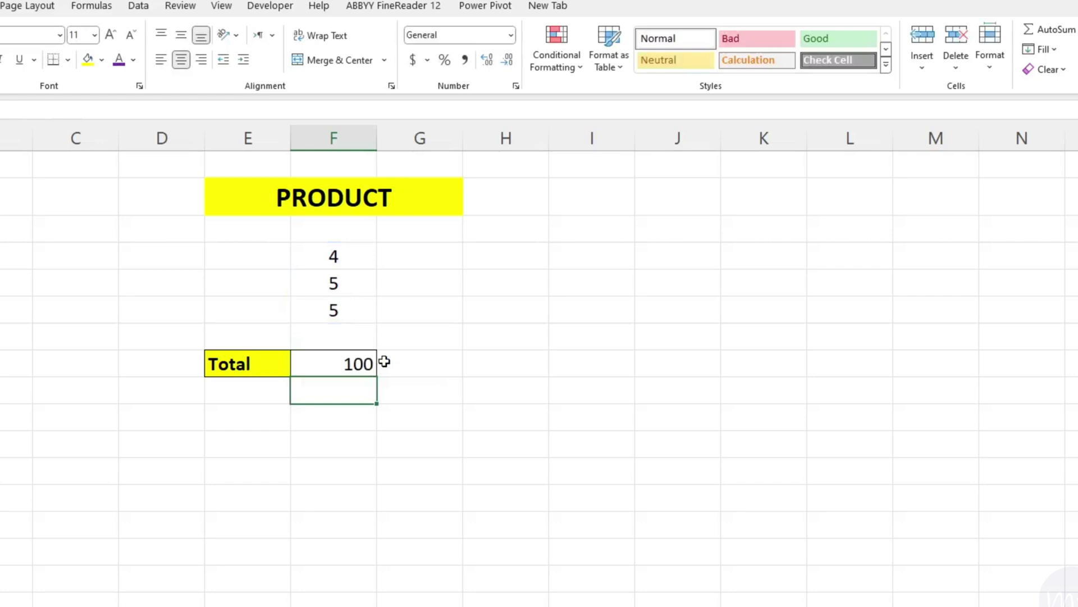
{"action": "left_click", "coordinate": [395, 483]}
Review the Total cell's formula by highlighting the multiplied numbers, then reselect the 100 result.
{"action": "left_click", "coordinate": [360, 381]}
{"action": "left_click", "coordinate": [357, 360]}
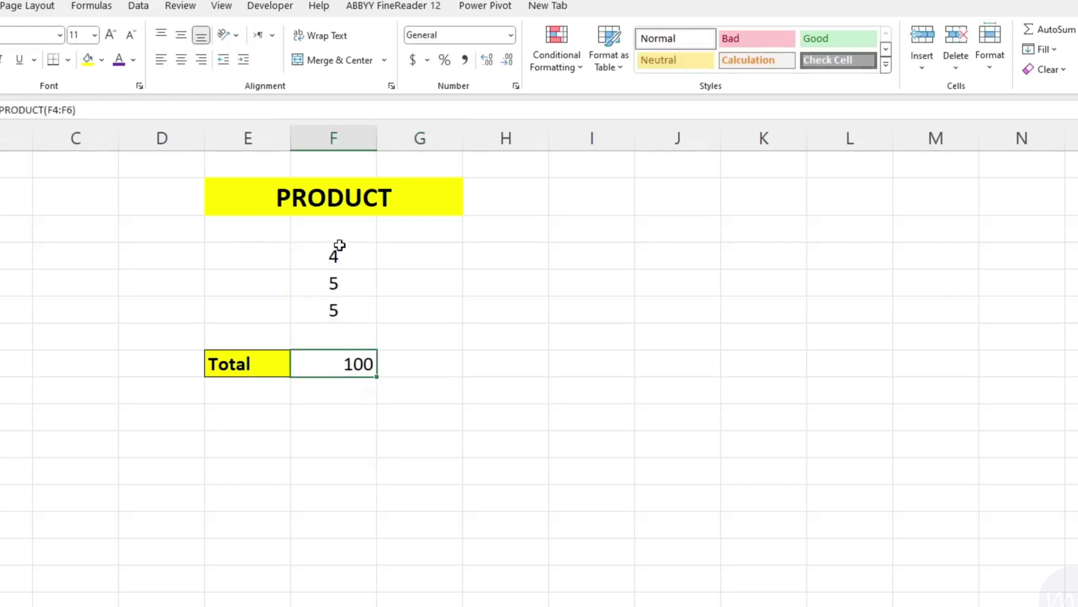
{"action": "left_click_drag", "start_coordinate": [339, 245], "coordinate": [334, 304]}
{"action": "left_click", "coordinate": [380, 373]}
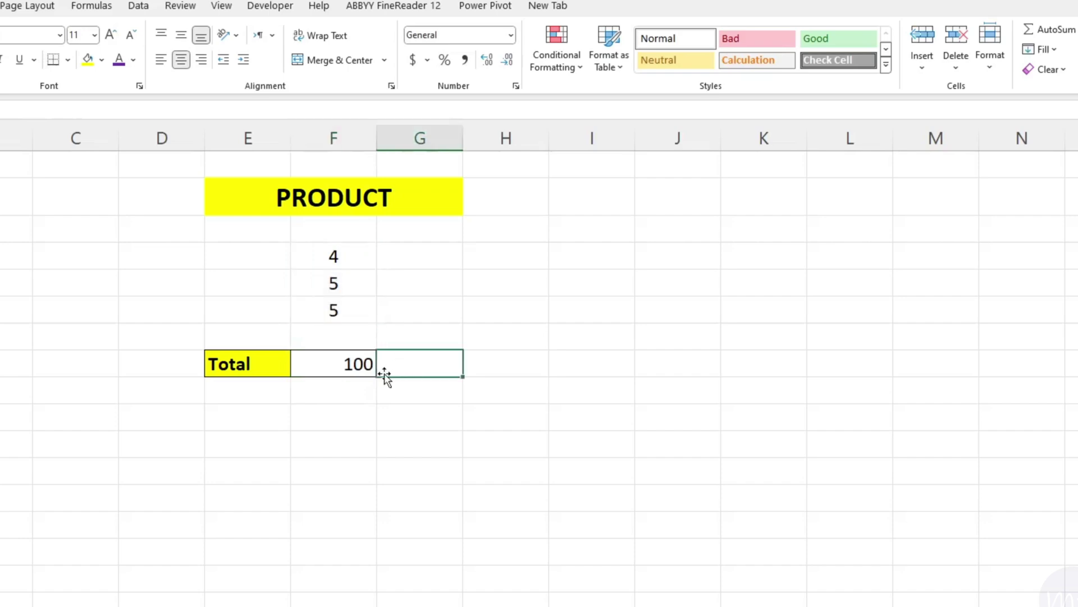
{"action": "left_click", "coordinate": [327, 370]}
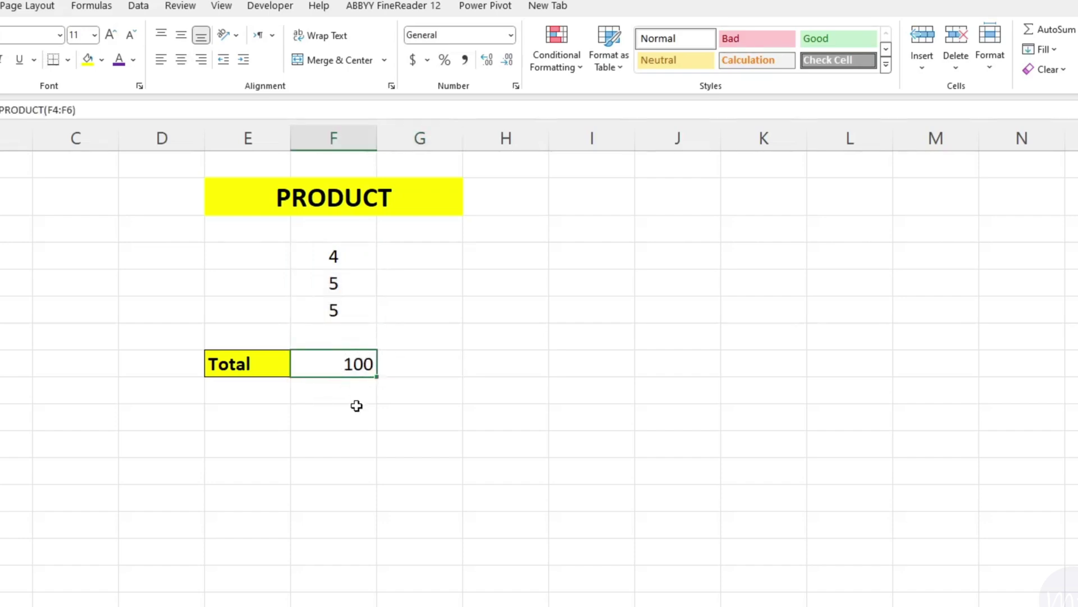